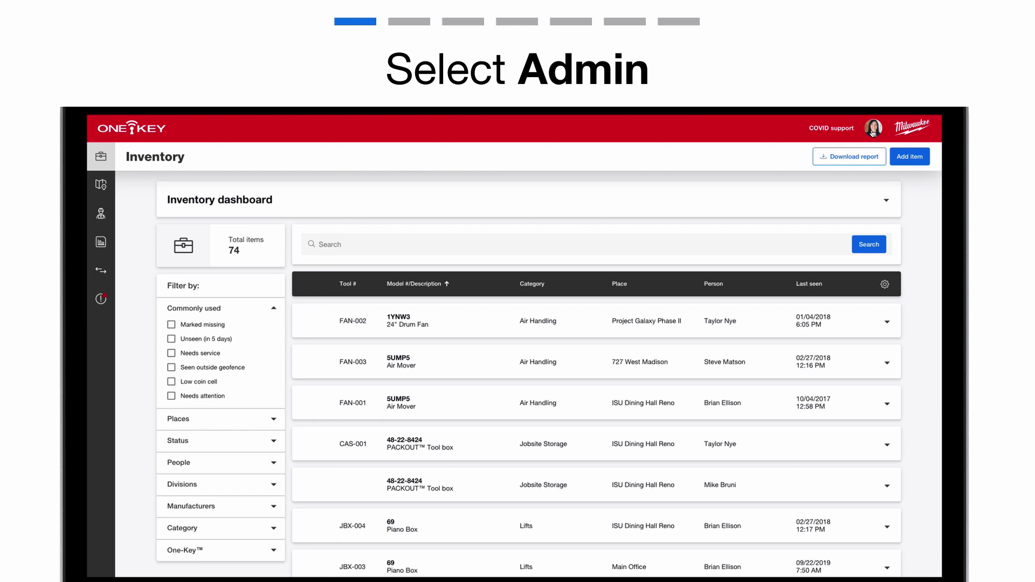
- Open Admin settings from the profile avatar and show the Manage roles tab
left_click(874, 131)
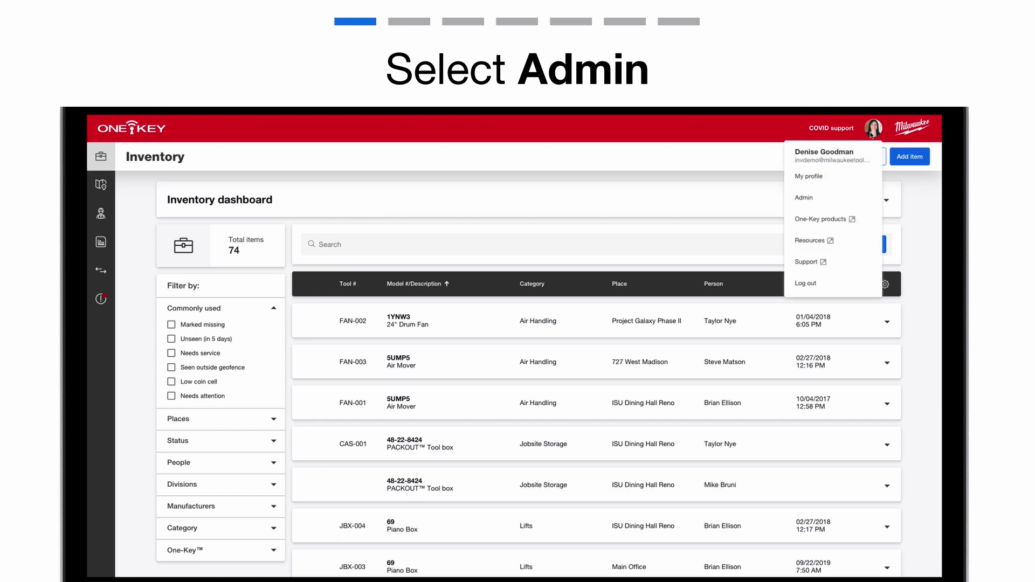
left_click(805, 197)
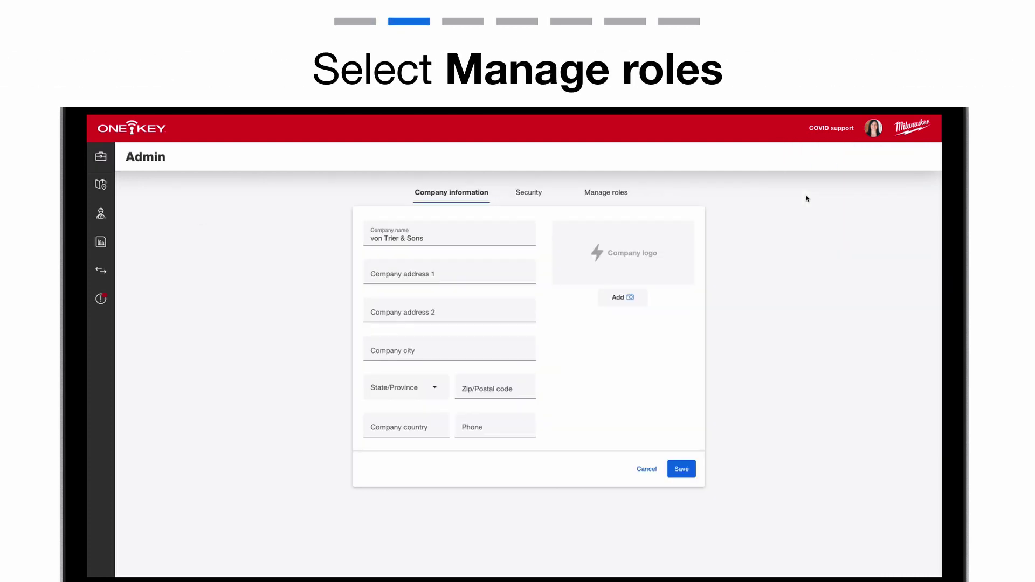
left_click(588, 193)
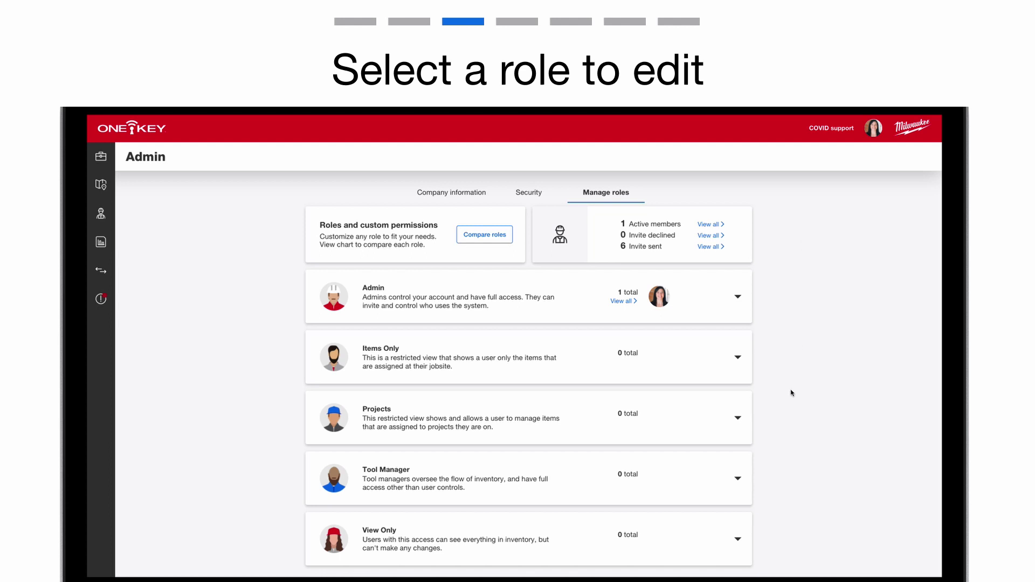
- Expand the Projects role card to show its permissions and open its options menu
left_click(649, 431)
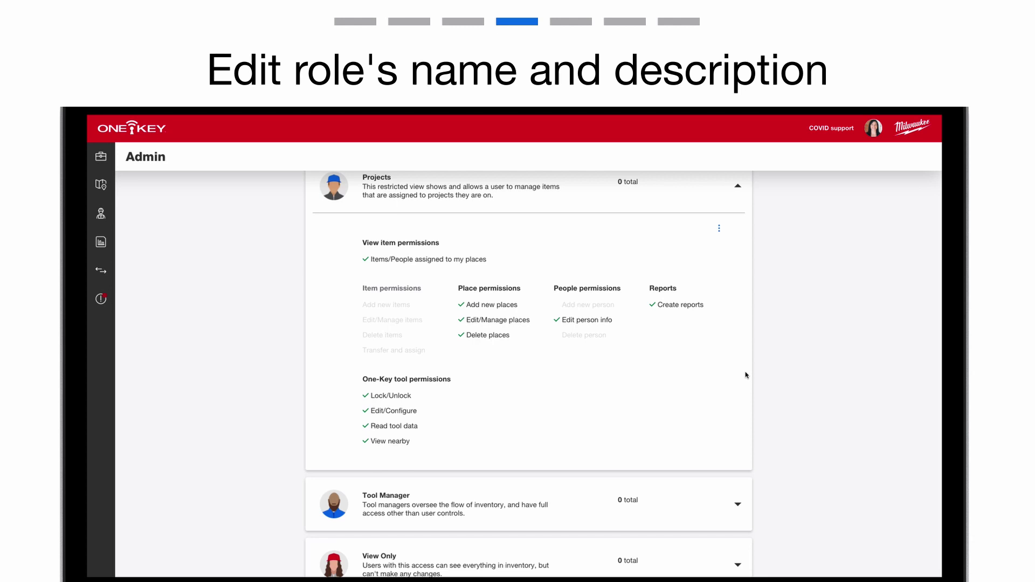
left_click(718, 230)
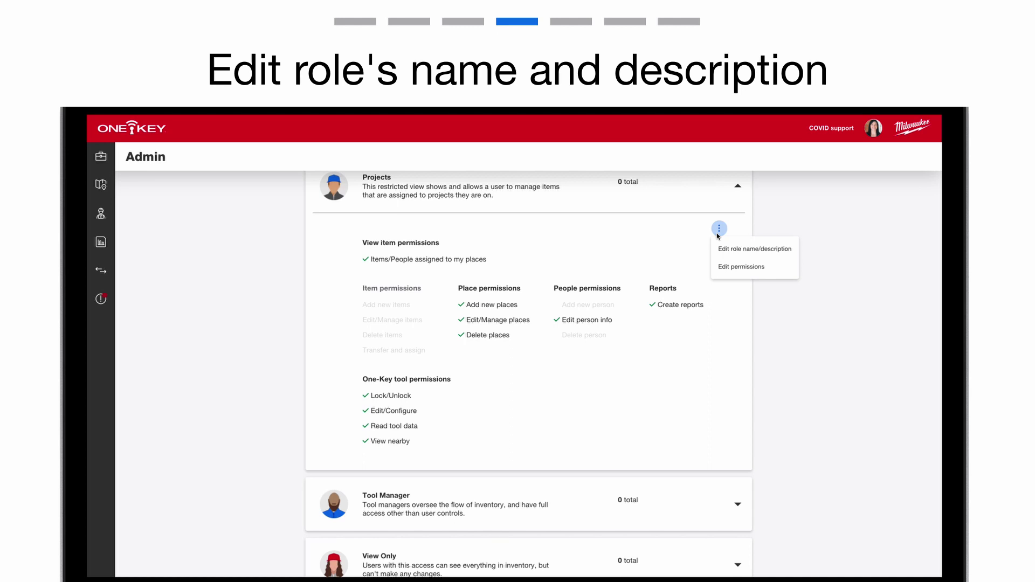
- Rename Projects to 'Crib', described 'Rent out tools and oversee the flow of equipment.', and save
left_click(738, 251)
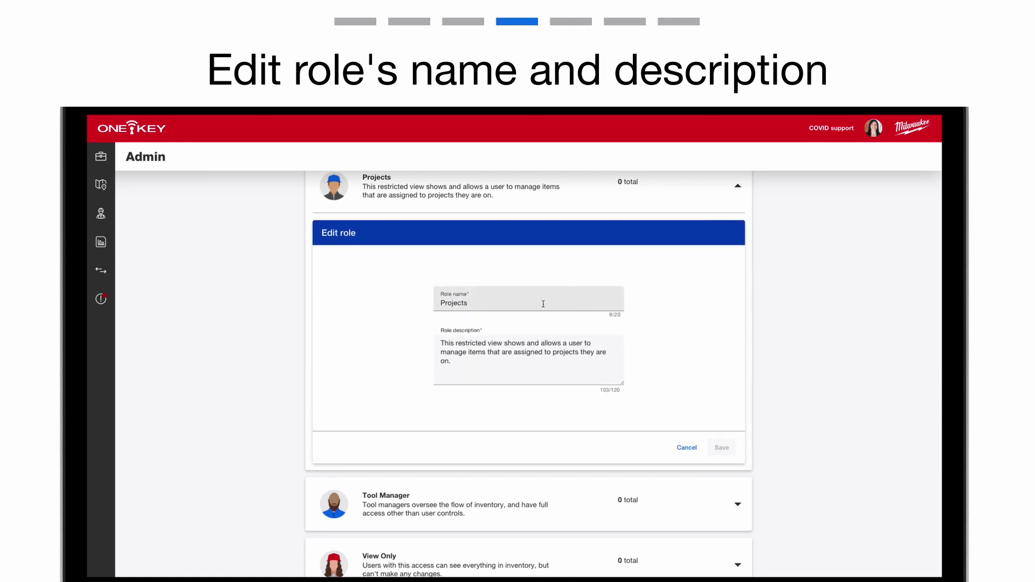
double_click(542, 303)
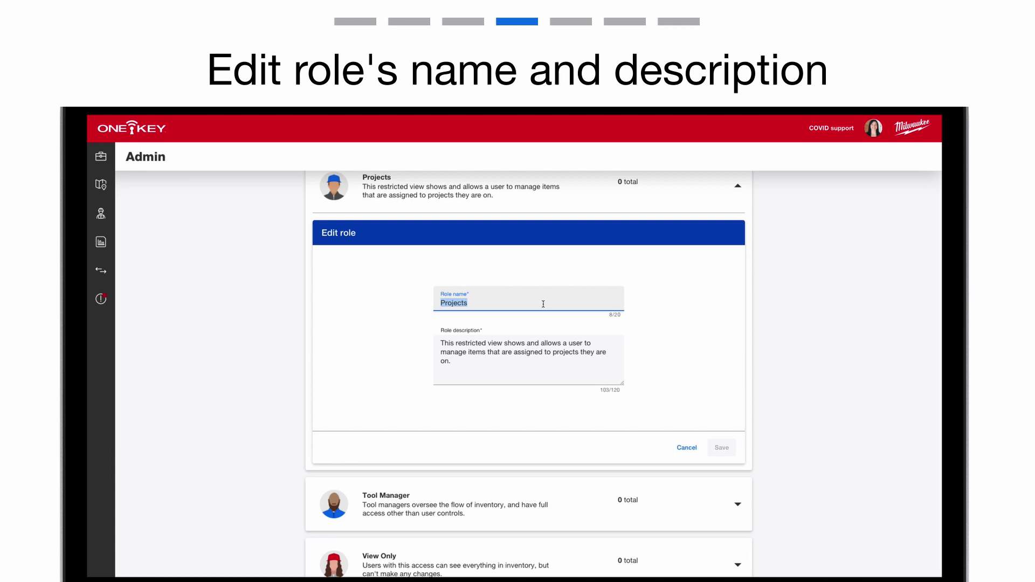
type("Crib")
left_click(507, 364)
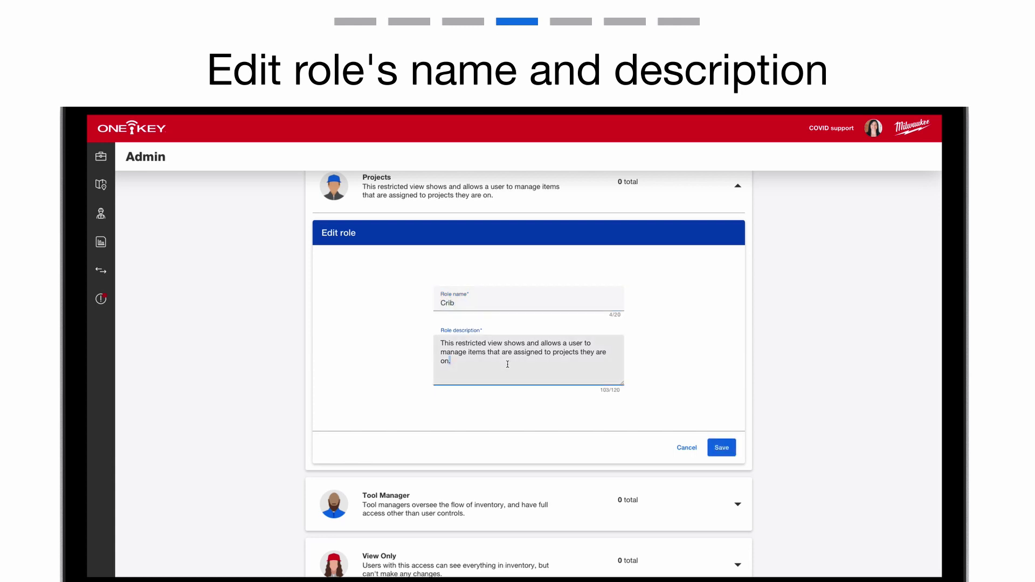
key("ctrl+a")
key("BackSpace")
type("Rent out t")
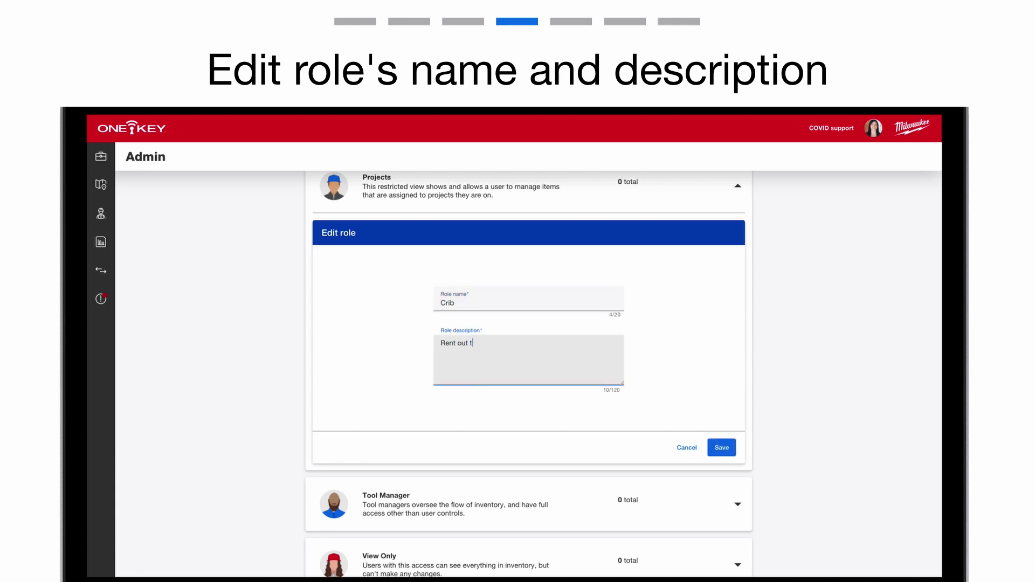
type("ools and oversee the flow of equi")
type("pment.")
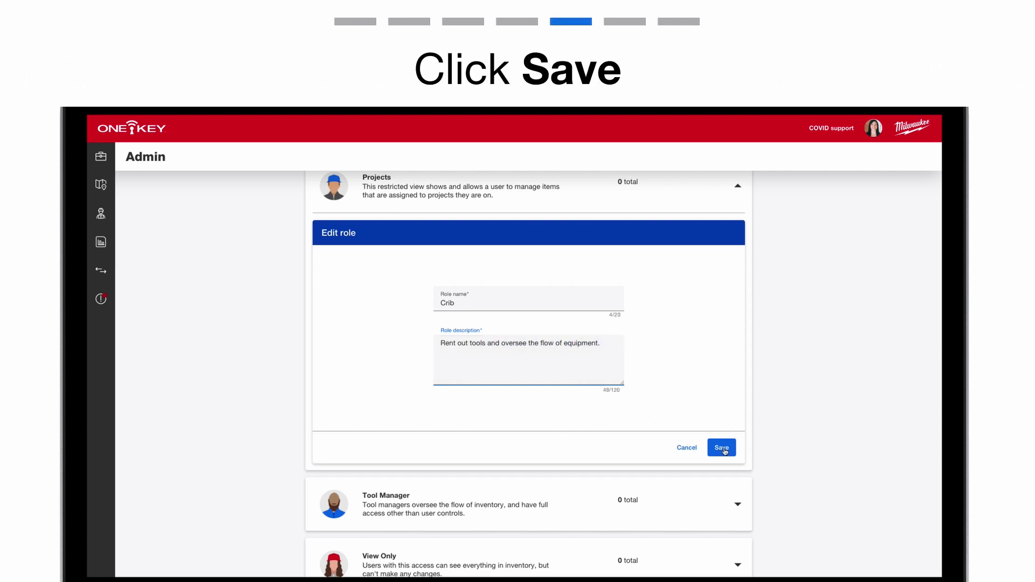
left_click(722, 448)
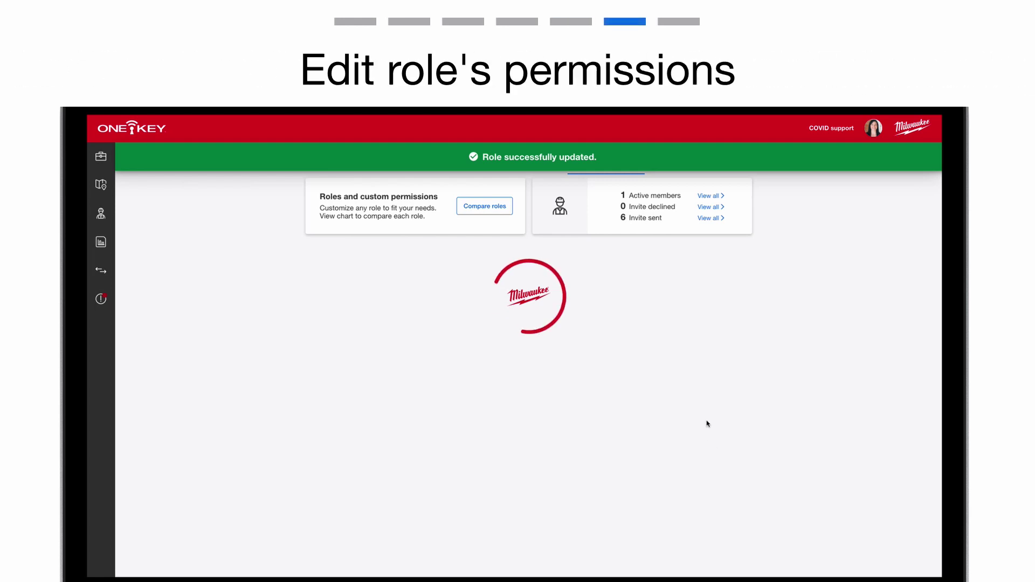
- Edit Crib's permissions to view all items in inventory and allow transfer/assign items
left_click(541, 346)
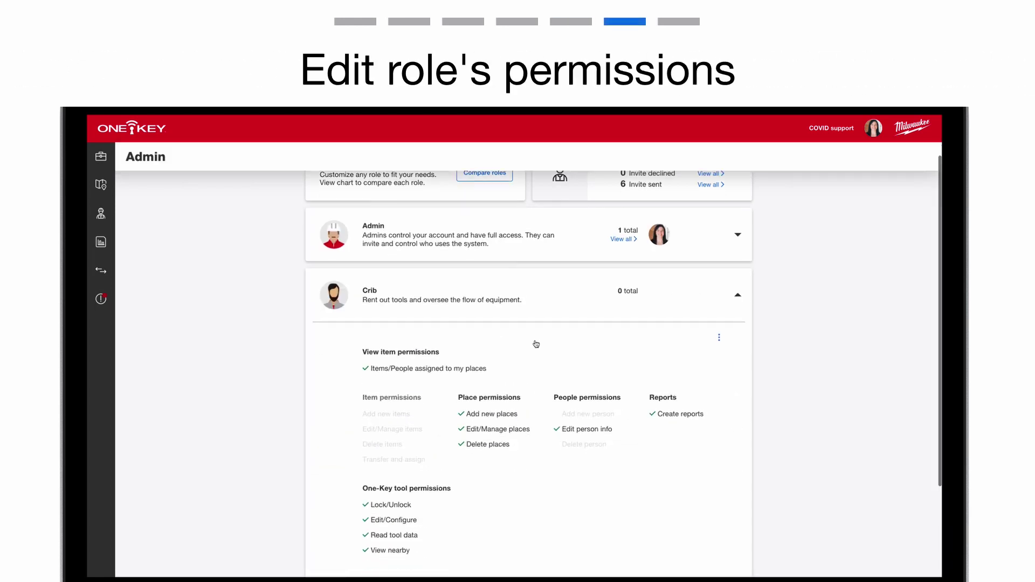
left_click(719, 246)
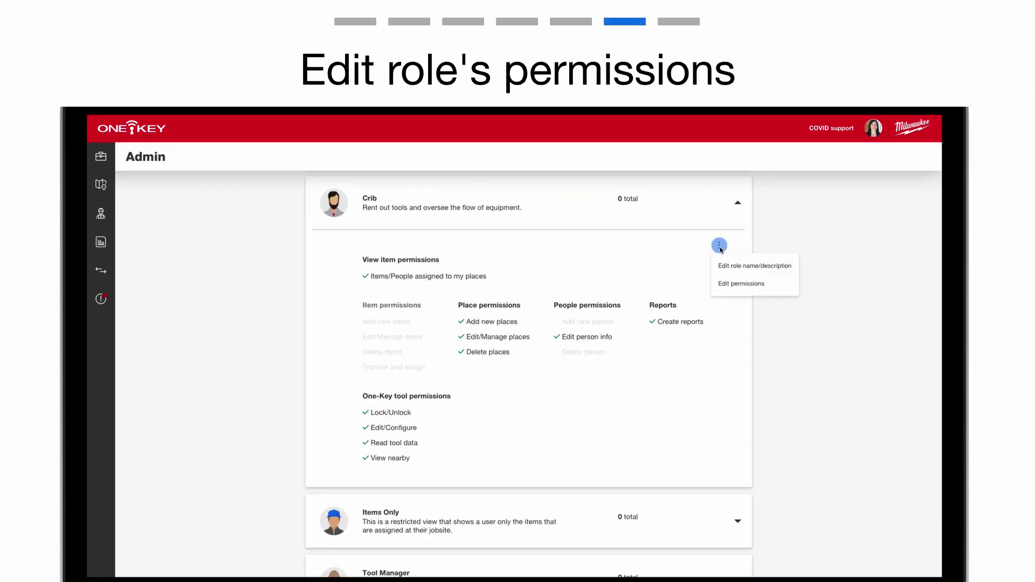
left_click(732, 284)
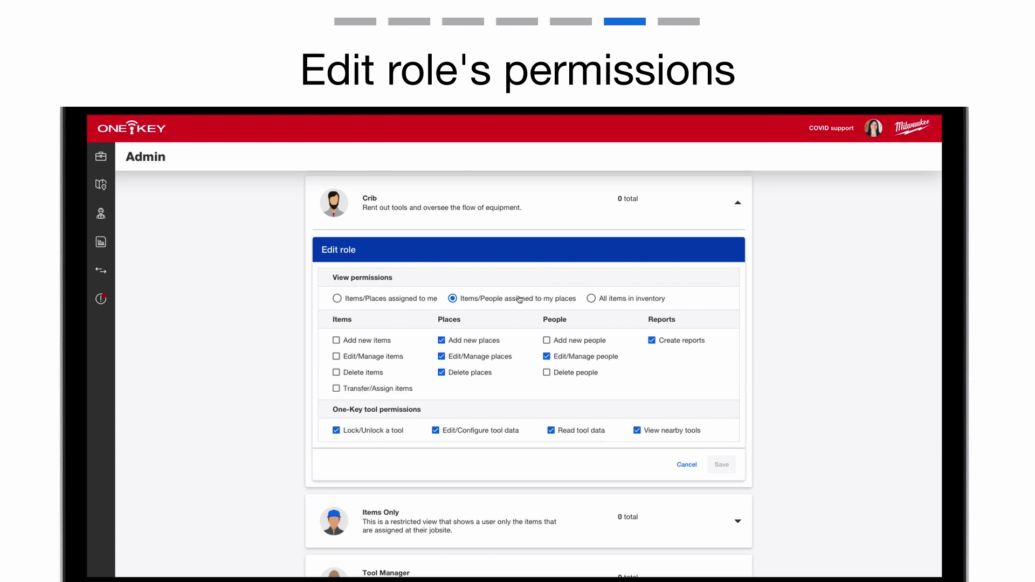
left_click(458, 302)
left_click(591, 298)
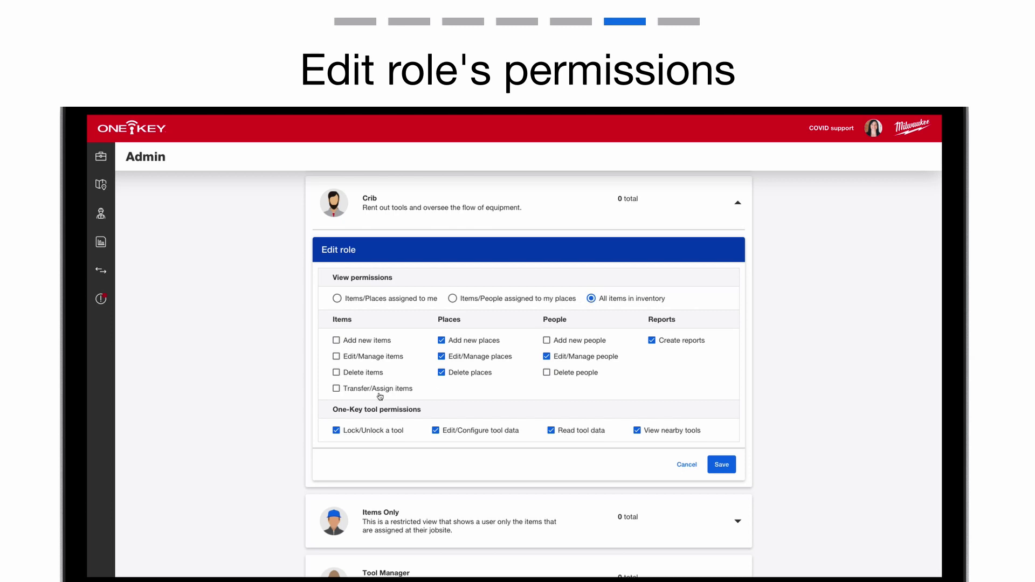
left_click(336, 389)
- Save Crib's permission changes from the Edit role permissions panel
left_click(724, 466)
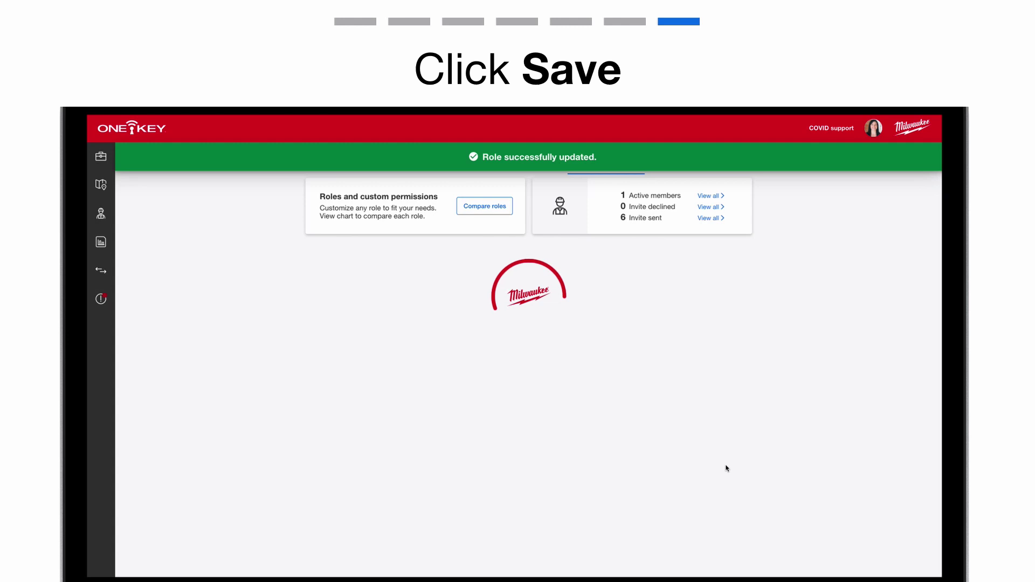